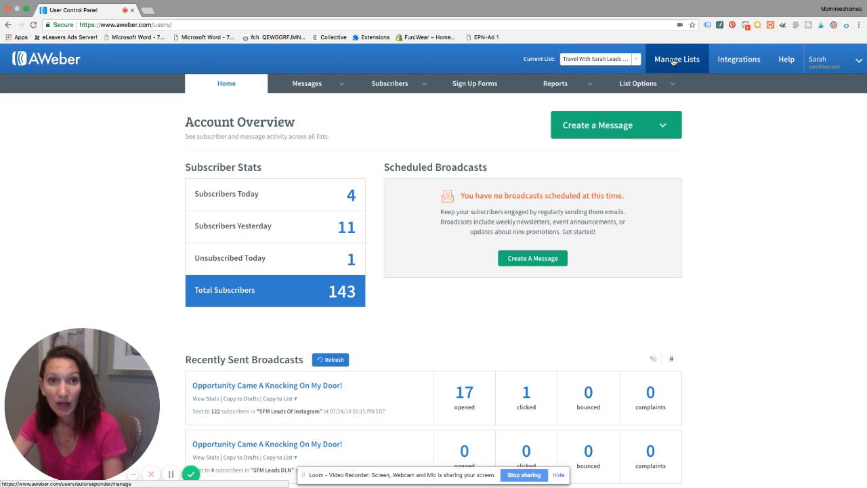
# Start creating a new list and clear the prefilled company website field.
pyautogui.click(674, 61)
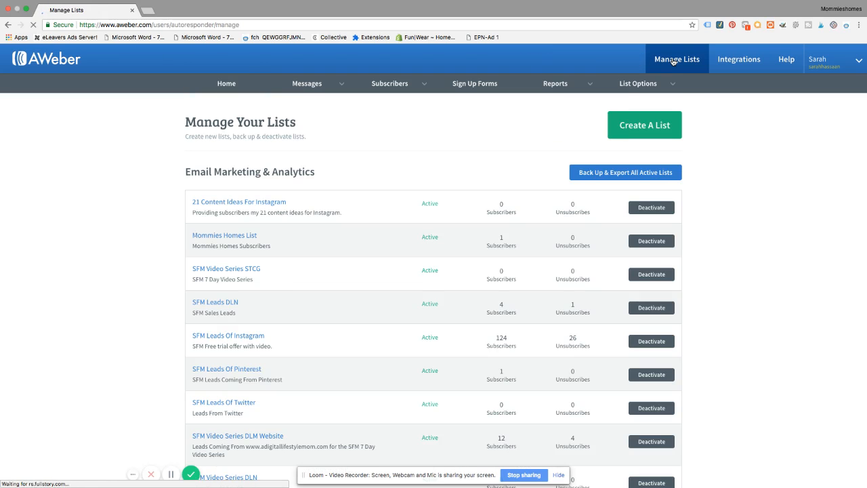
pyautogui.click(611, 120)
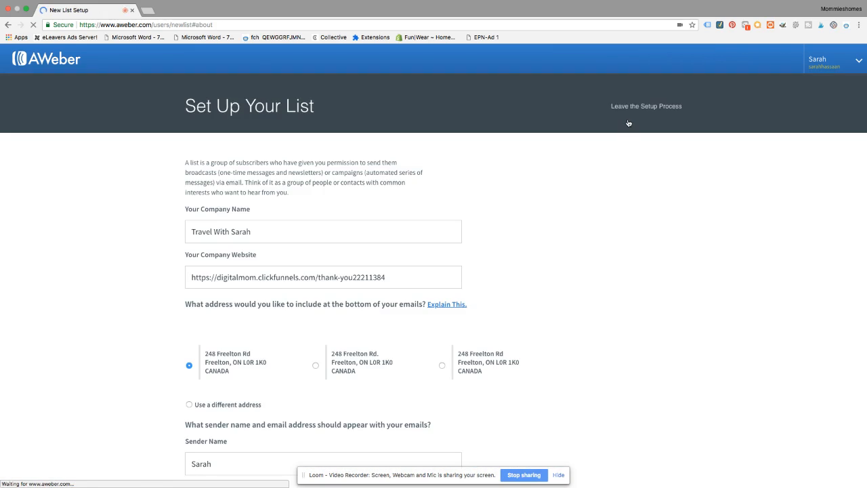
pyautogui.click(397, 278)
pyautogui.doubleClick(396, 278)
pyautogui.doubleClick(396, 278)
pyautogui.click(397, 278)
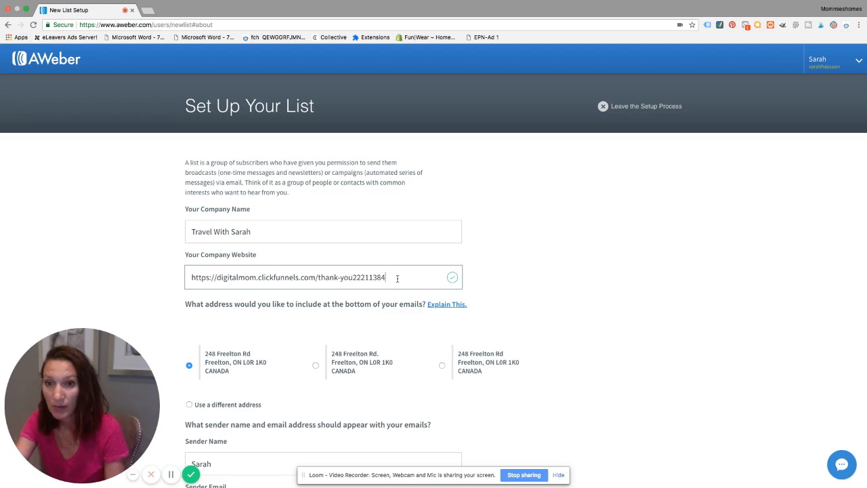
pyautogui.tripleClick(397, 278)
pyautogui.press('BackSpace')
# Clear the prefilled sender email field on the list setup form.
pyautogui.click(257, 232)
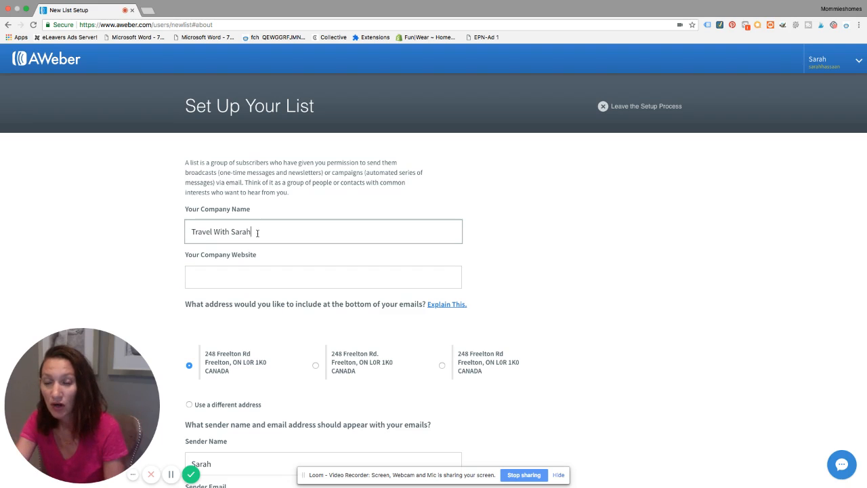
pyautogui.click(262, 279)
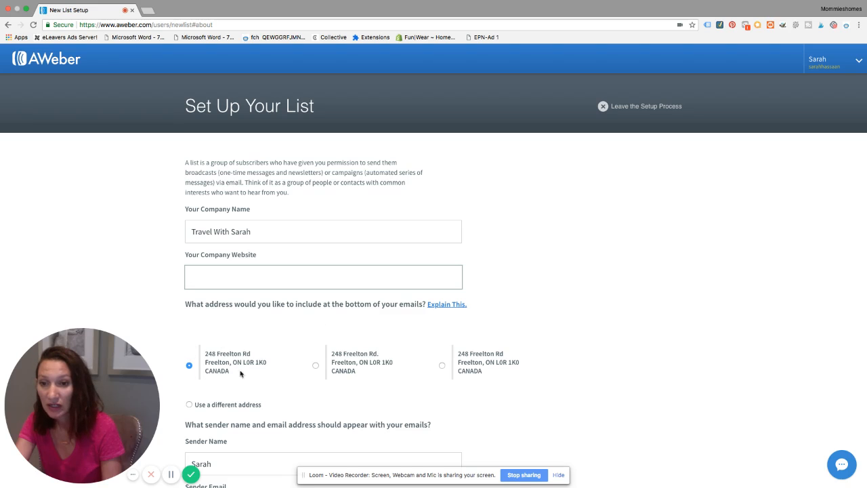
pyautogui.scroll(-1, 214, 372)
pyautogui.scroll(-1, 214, 372)
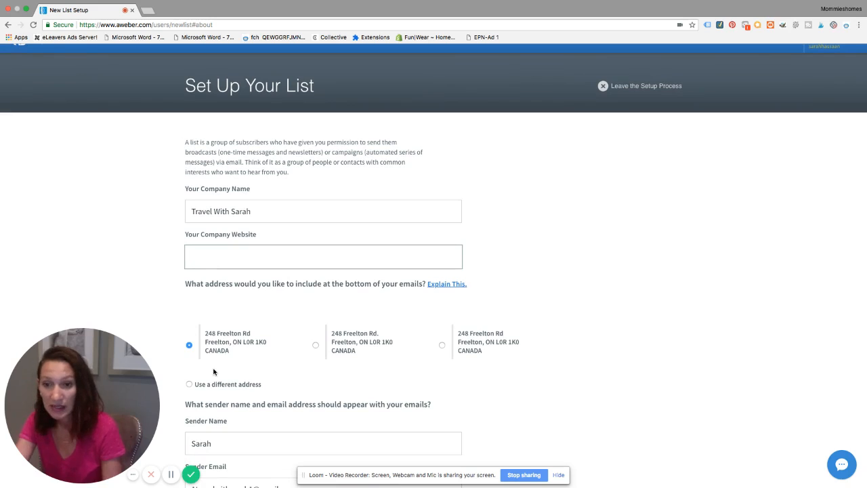
pyautogui.scroll(-1, 214, 371)
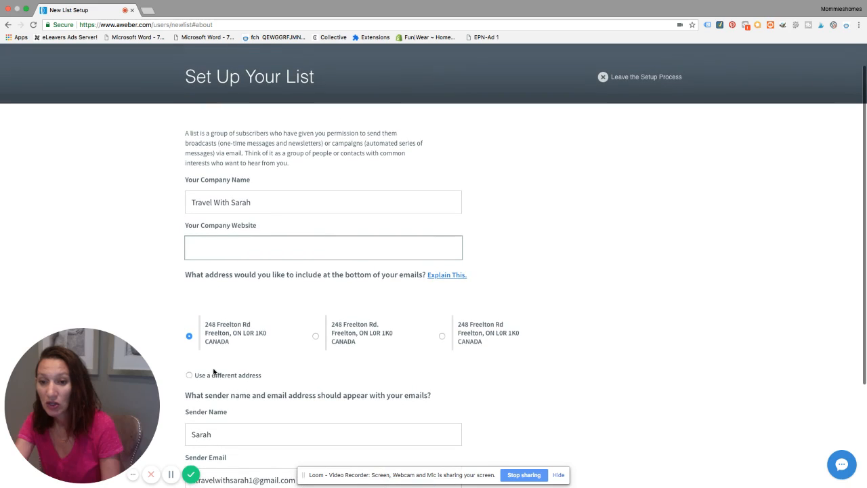
pyautogui.tripleClick(258, 479)
pyautogui.press('BackSpace')
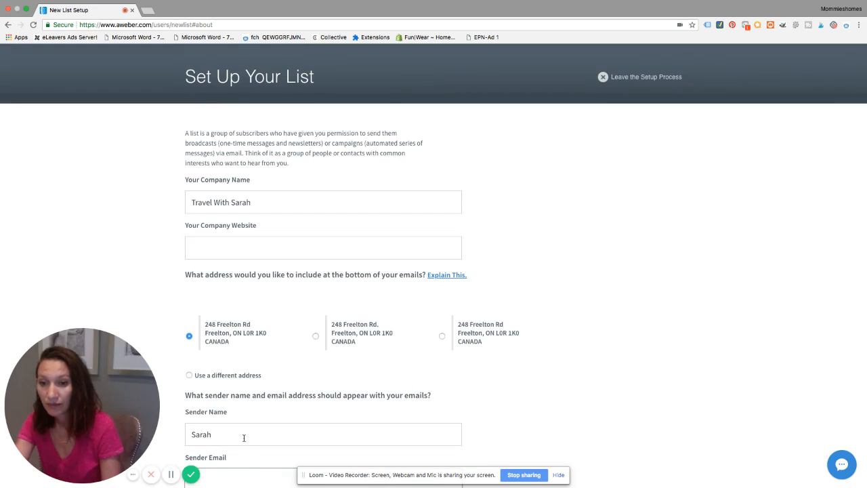
# Enter the sender's e-mail address and continue to the next setup page.
pyautogui.scroll(-3, 244, 438)
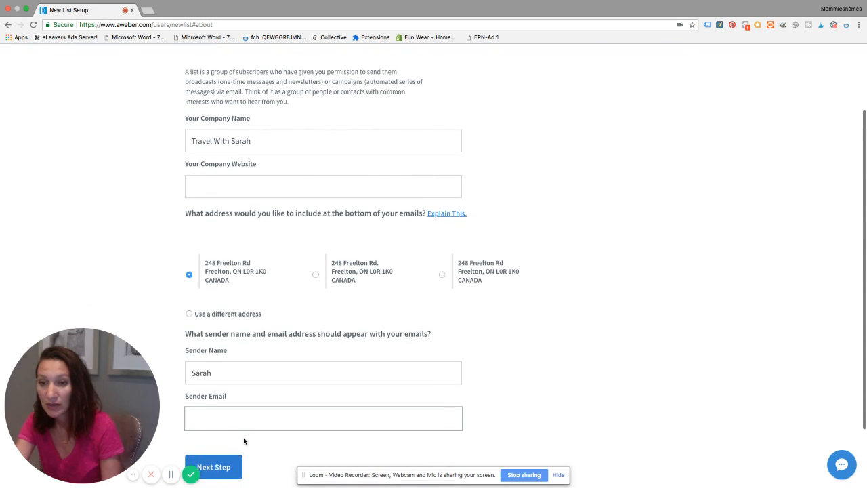
pyautogui.scroll(-1, 244, 440)
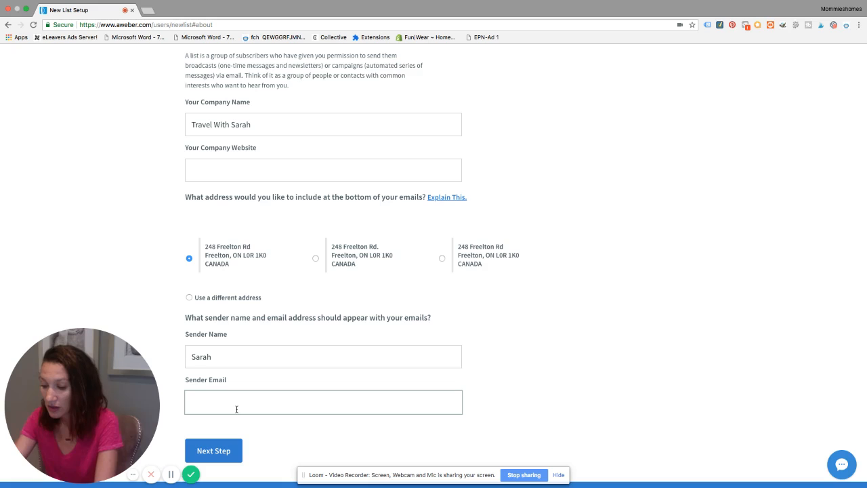
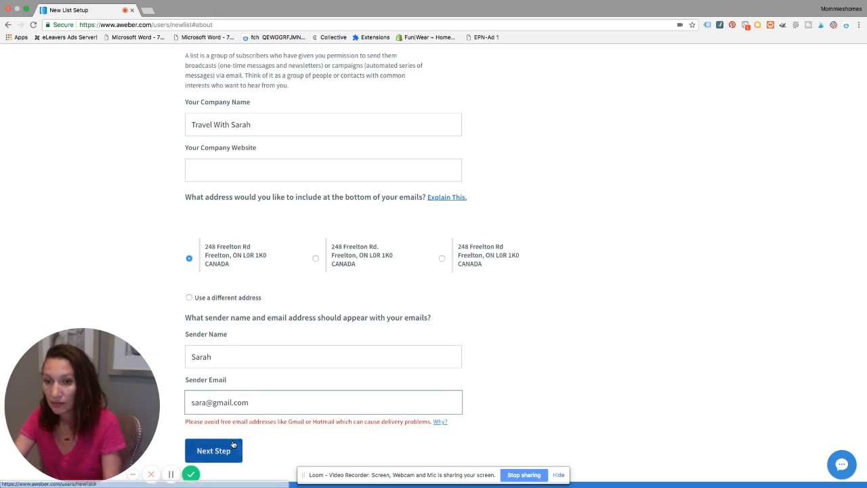
pyautogui.click(228, 447)
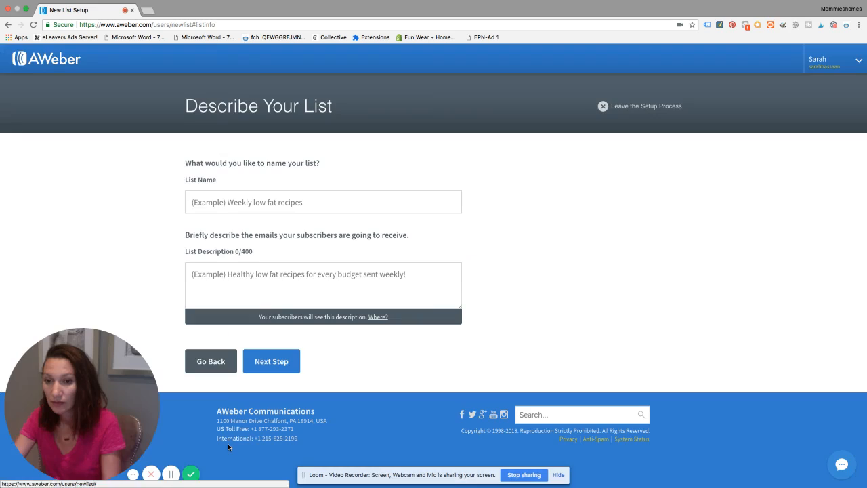
# Name the list Leads List, describe it as Collecting Leads, and continue to the next step.
pyautogui.click(229, 199)
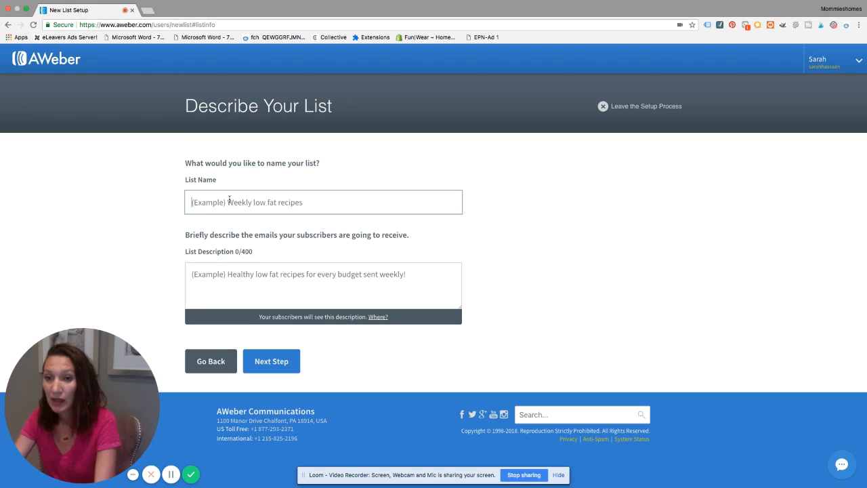
pyautogui.write('Leads')
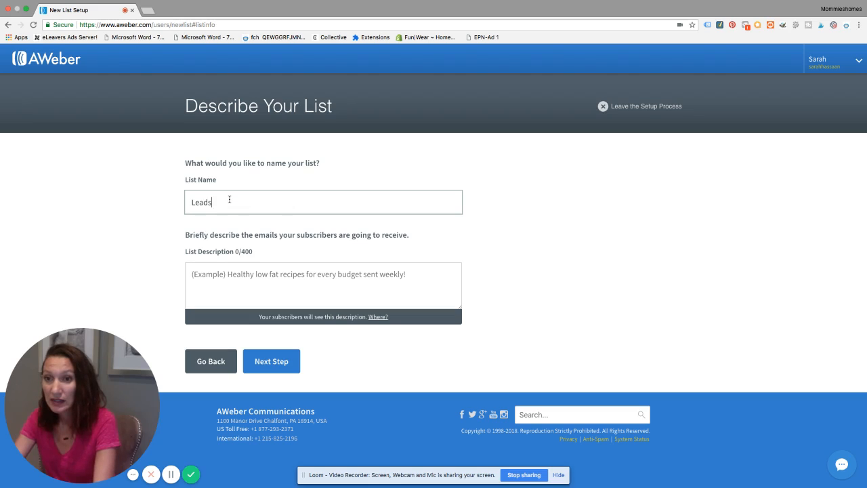
pyautogui.write(' List')
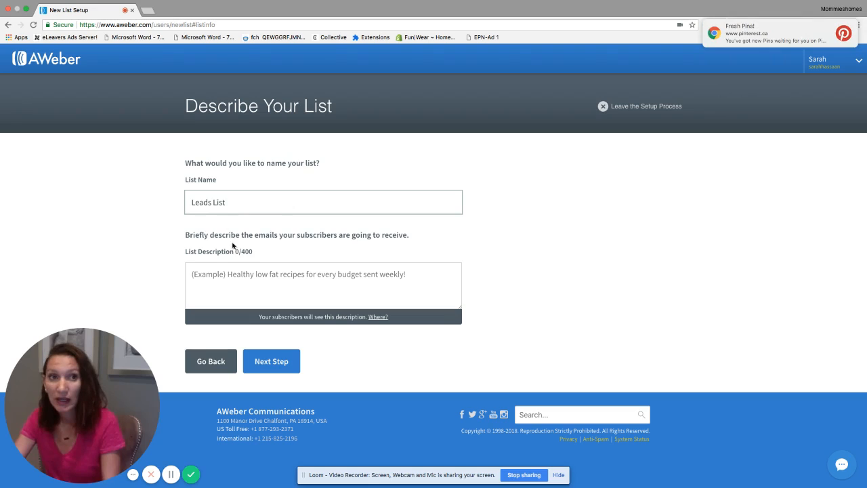
pyautogui.click(227, 274)
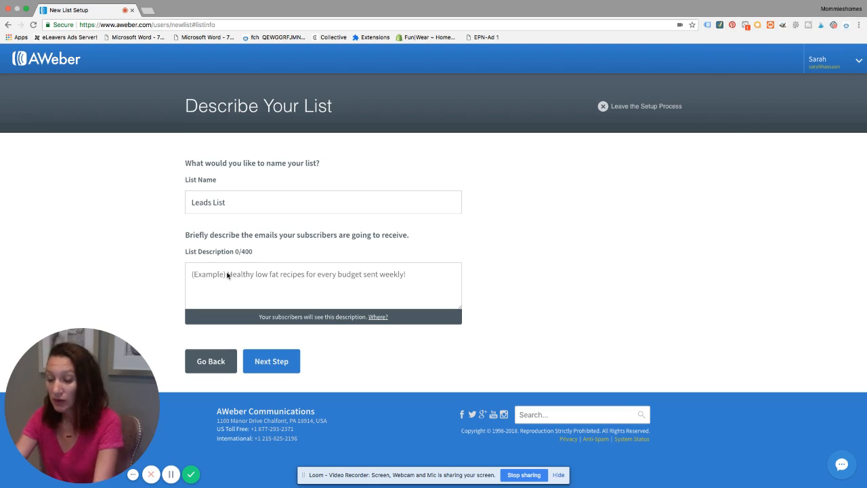
pyautogui.write('Collec')
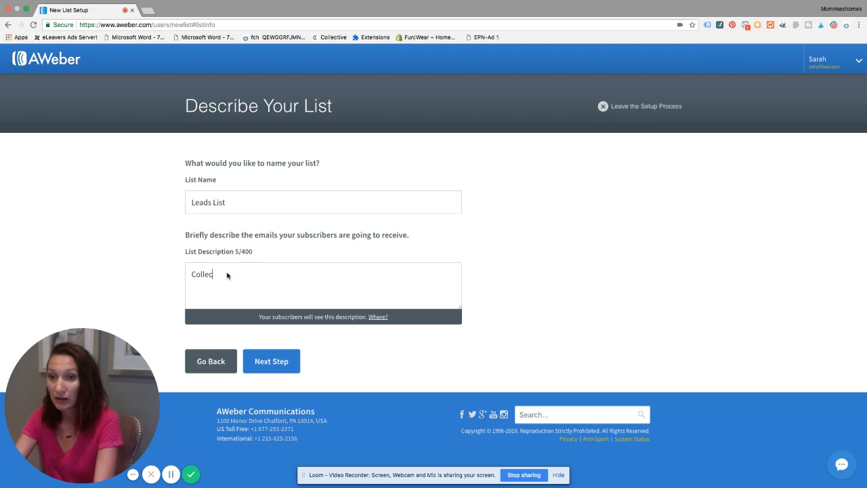
pyautogui.write('ting Leads')
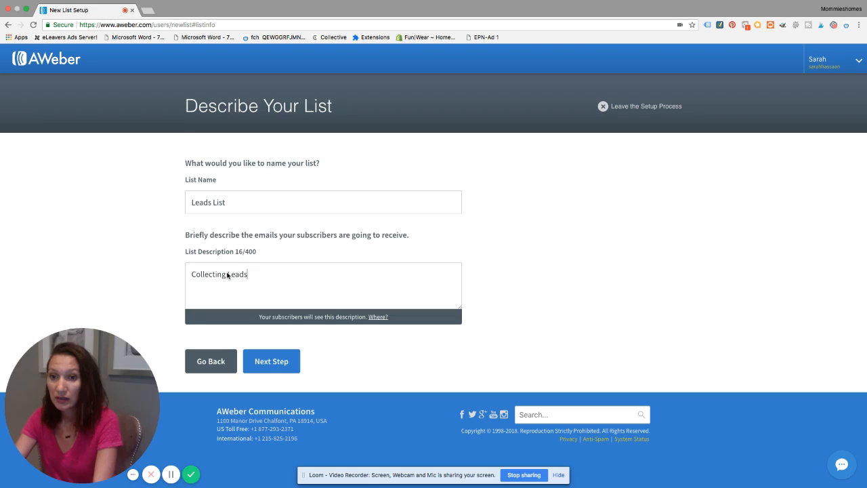
pyautogui.click(277, 364)
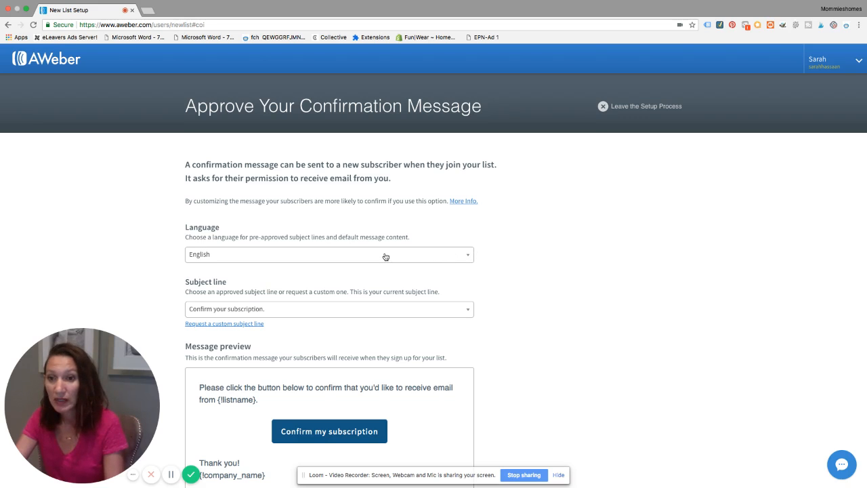
# Review the default confirmation message, then approve it and create the list.
pyautogui.scroll(-1, 344, 305)
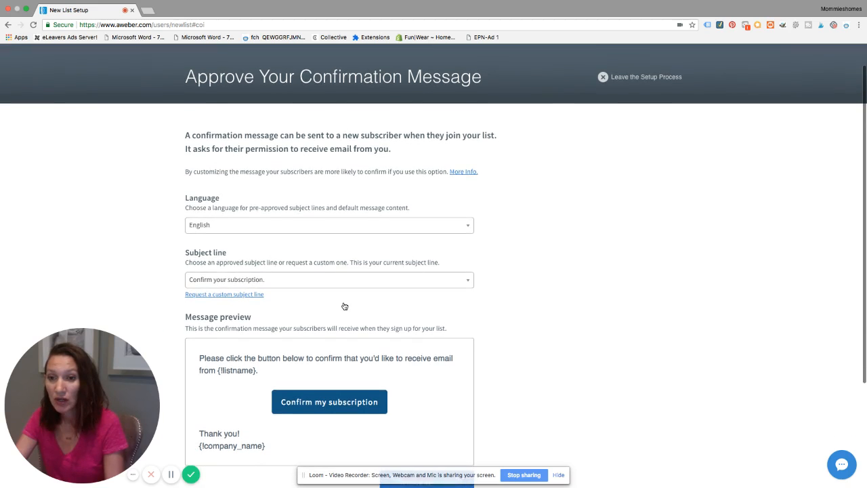
pyautogui.scroll(-1, 340, 281)
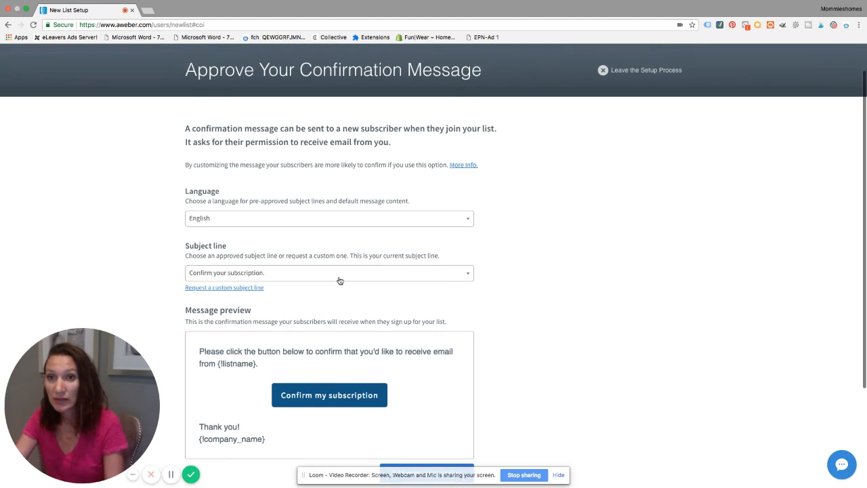
pyautogui.scroll(-2, 340, 280)
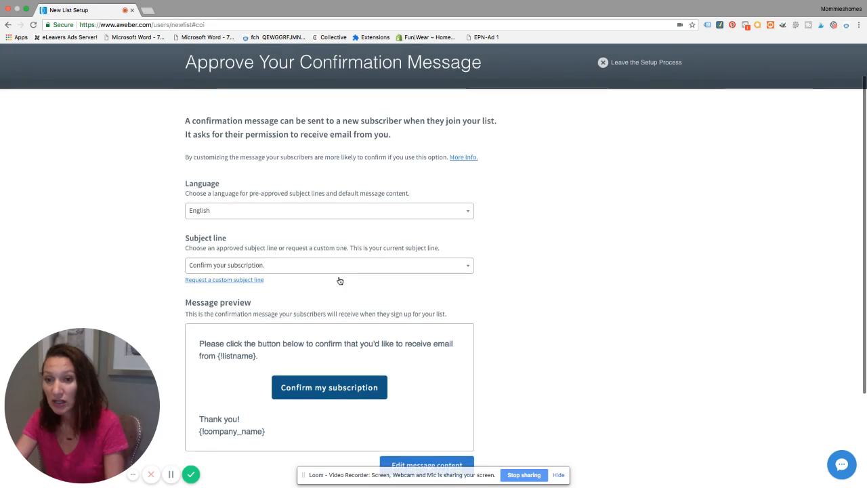
pyautogui.scroll(2, 340, 280)
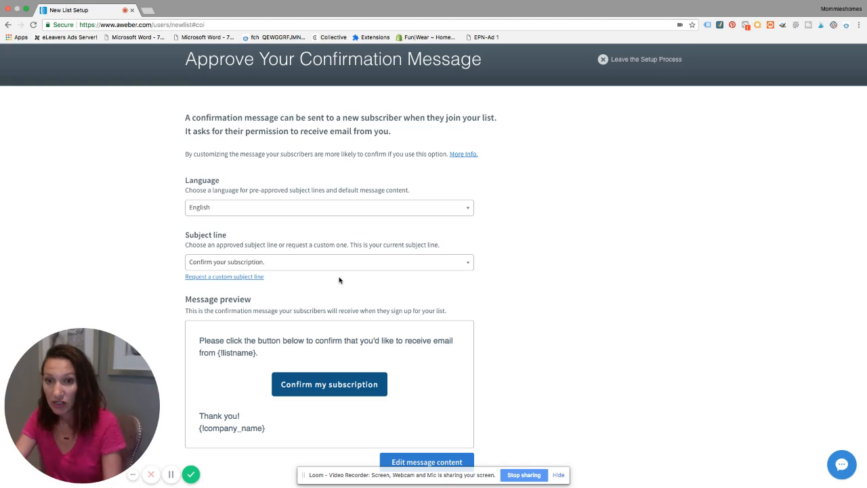
pyautogui.scroll(-3, 339, 280)
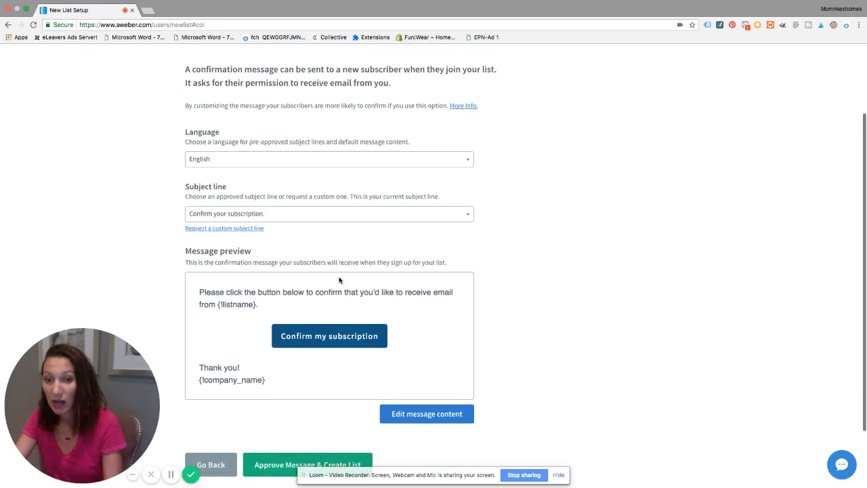
pyautogui.scroll(2, 339, 279)
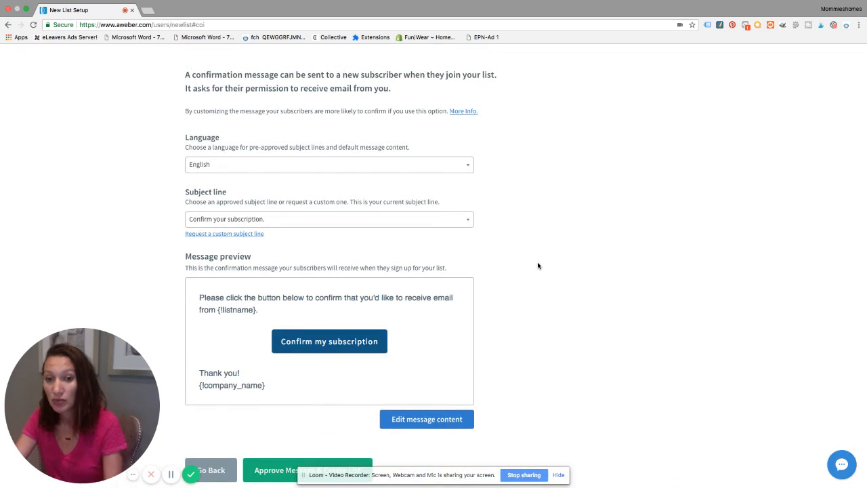
pyautogui.scroll(-3, 537, 265)
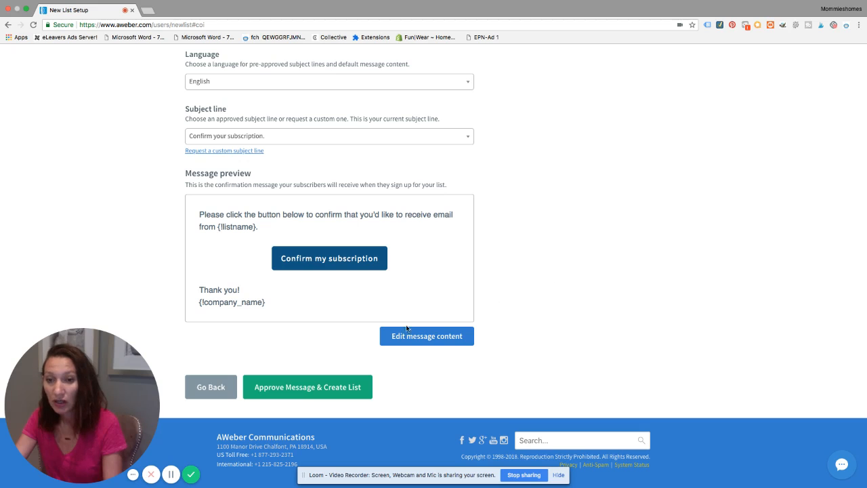
pyautogui.click(282, 388)
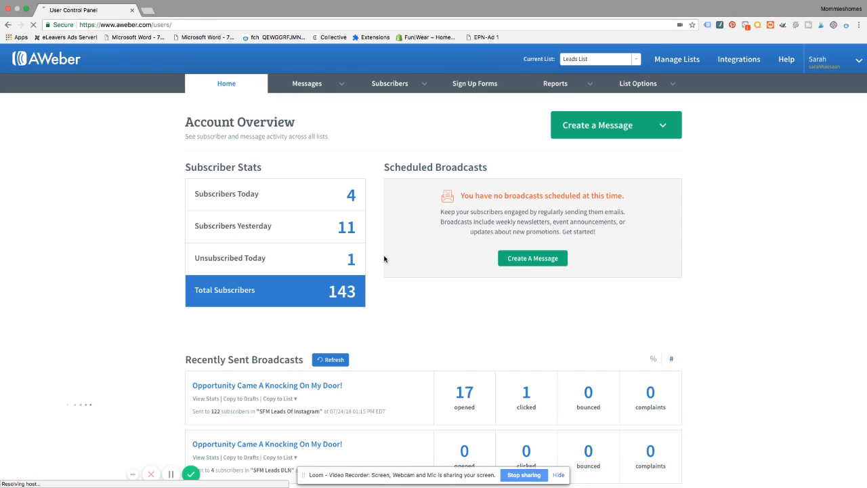
# Open Leads List from the list management page and view its Personalize Your List settings.
pyautogui.click(599, 61)
pyautogui.click(667, 59)
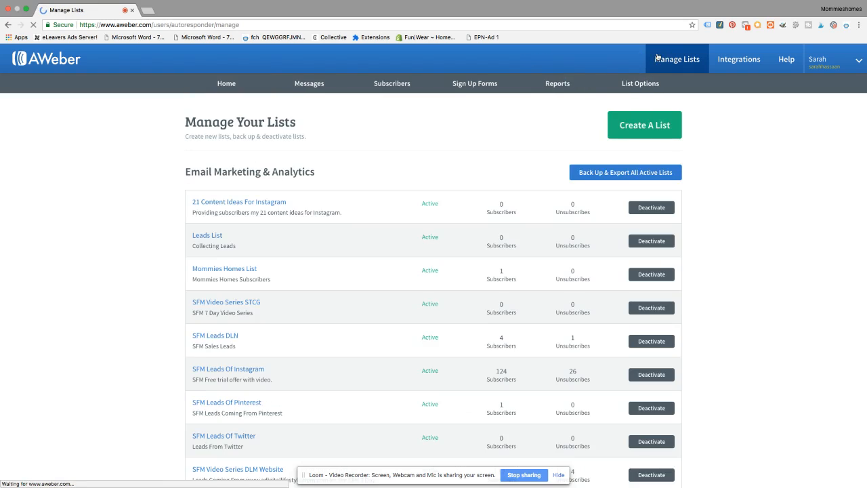
pyautogui.scroll(-10, 300, 252)
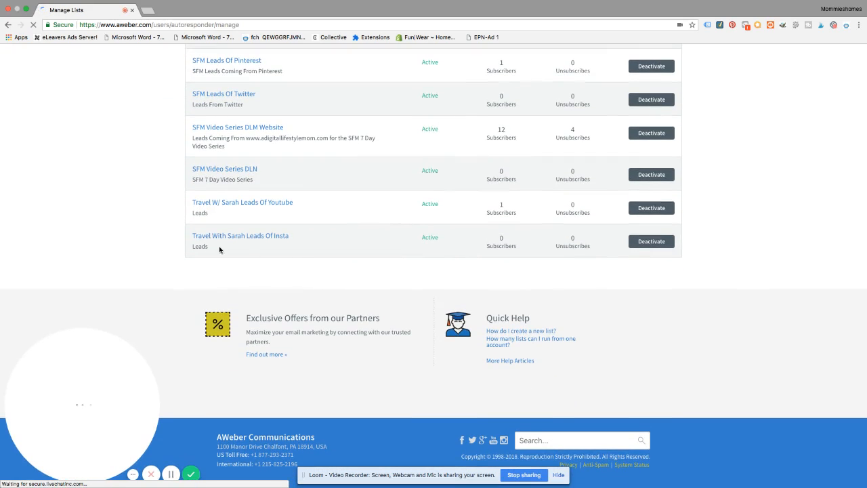
pyautogui.scroll(5, 277, 244)
pyautogui.scroll(4, 276, 232)
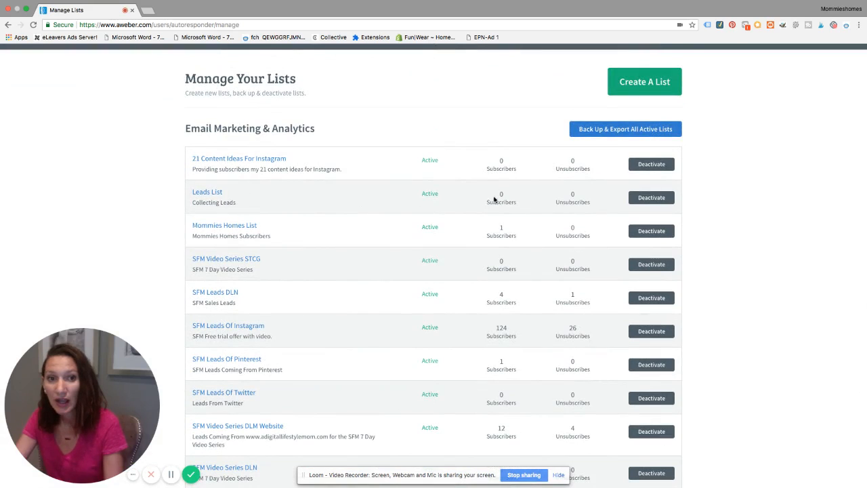
pyautogui.click(200, 194)
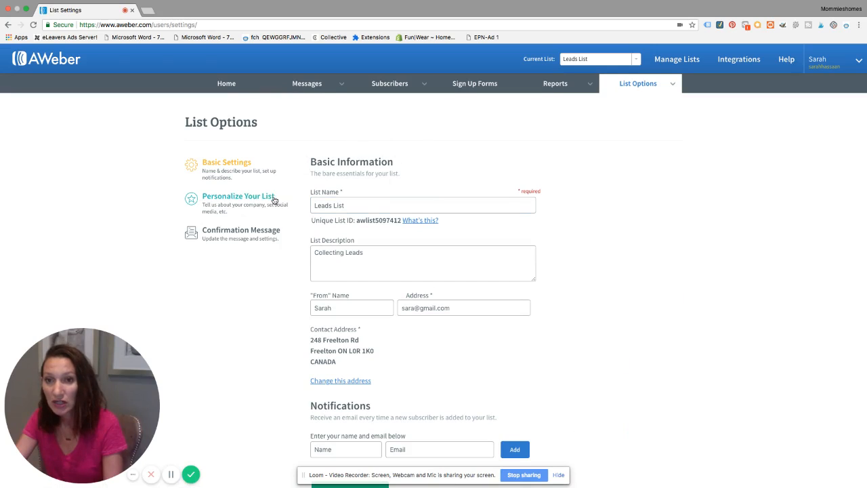
pyautogui.click(238, 196)
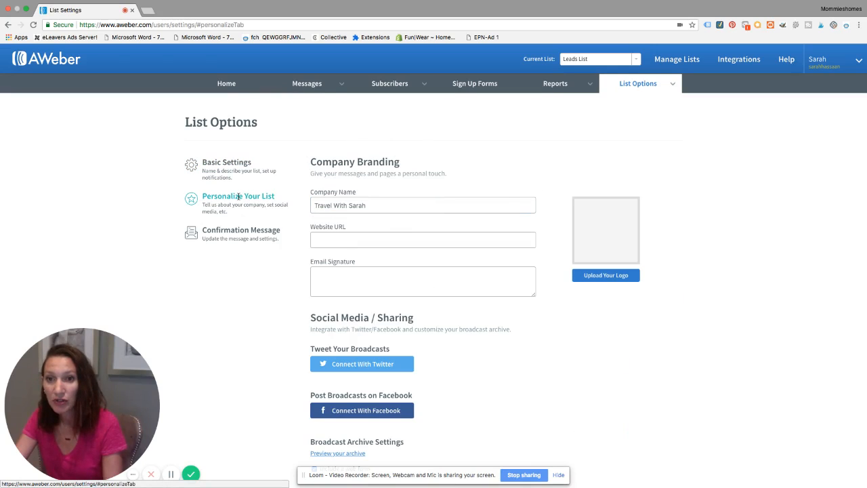
# Examine the Company Branding and Social Media / Sharing fields of the Personalize Your List settings.
pyautogui.click(345, 238)
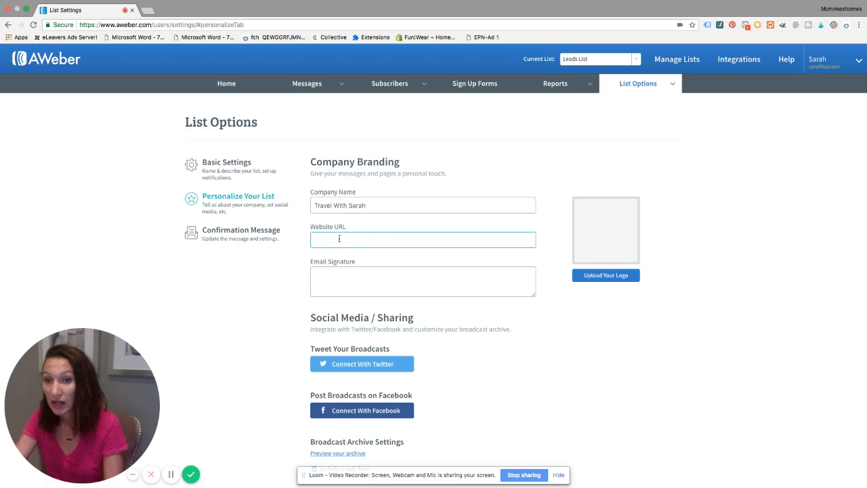
pyautogui.click(358, 274)
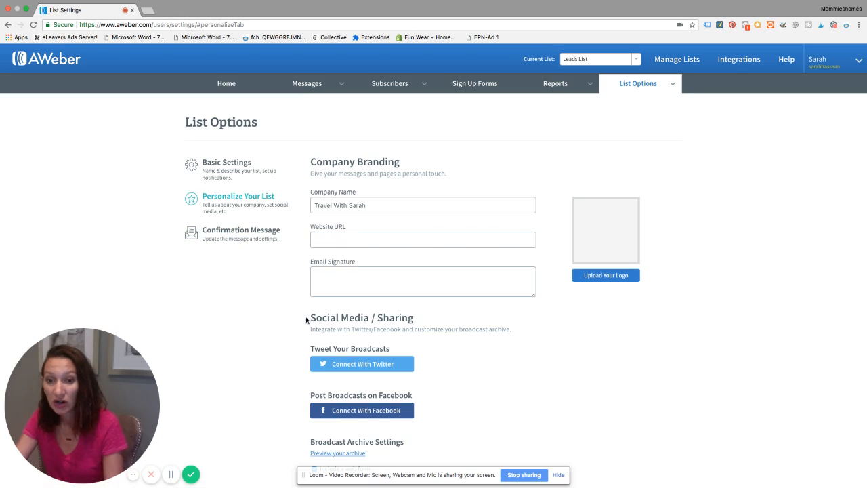
pyautogui.scroll(-3, 252, 268)
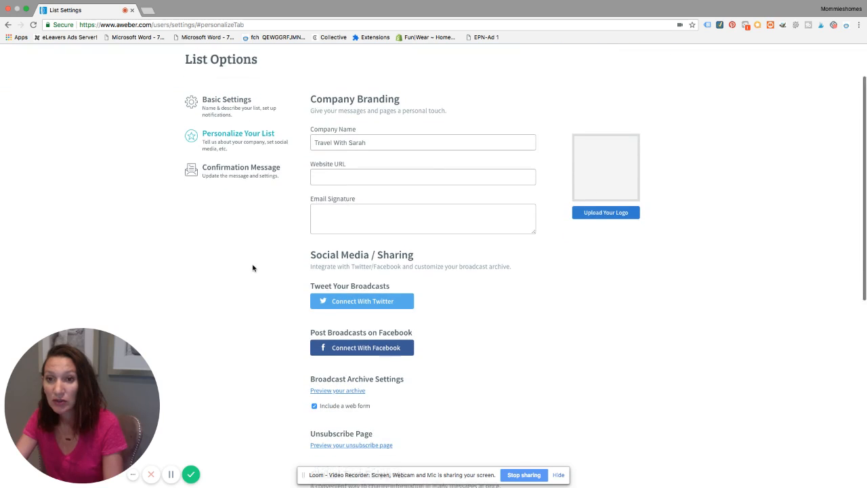
pyautogui.scroll(3, 253, 267)
# Open the list's Confirmation Message settings and review the subject line, message preview, confirmation settings and success page.
pyautogui.click(227, 232)
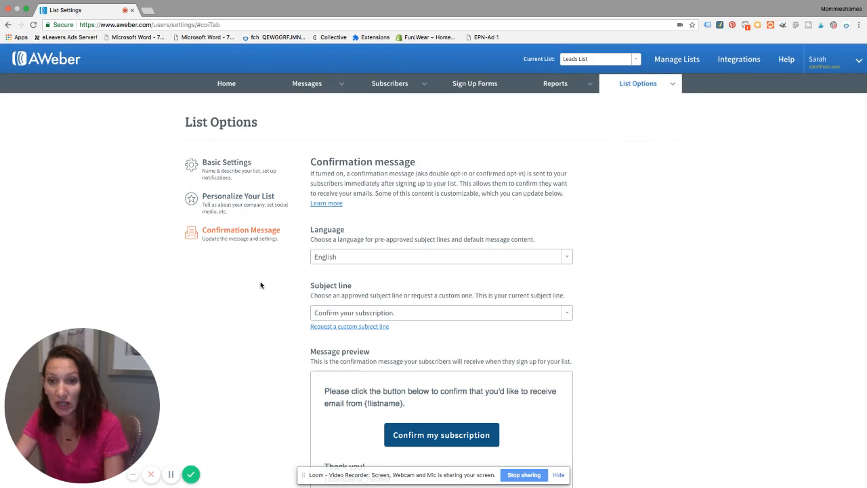
pyautogui.scroll(-1, 260, 285)
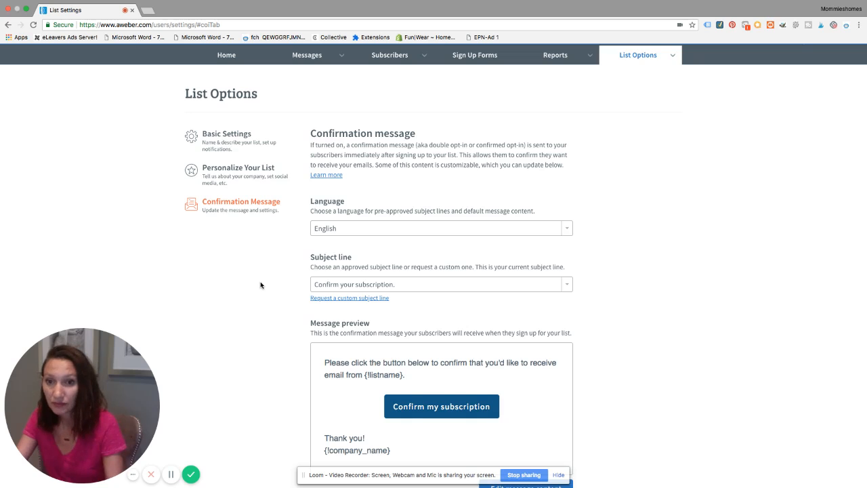
pyautogui.scroll(-5, 260, 284)
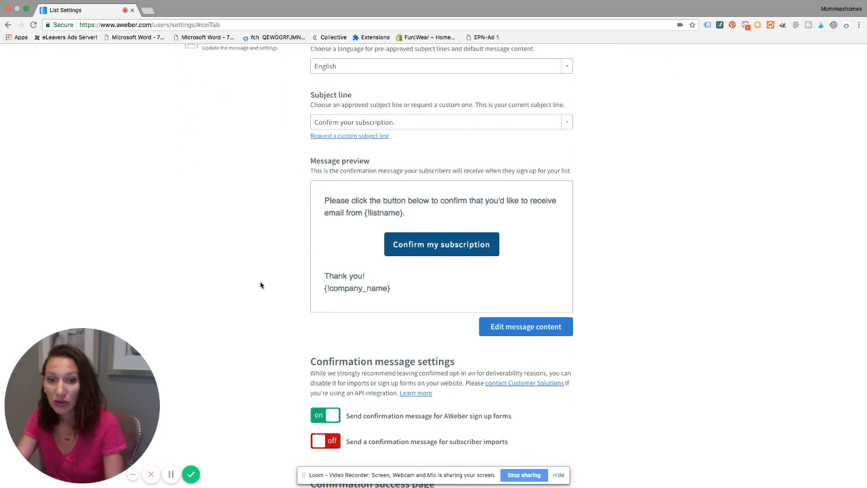
pyautogui.scroll(-5, 260, 284)
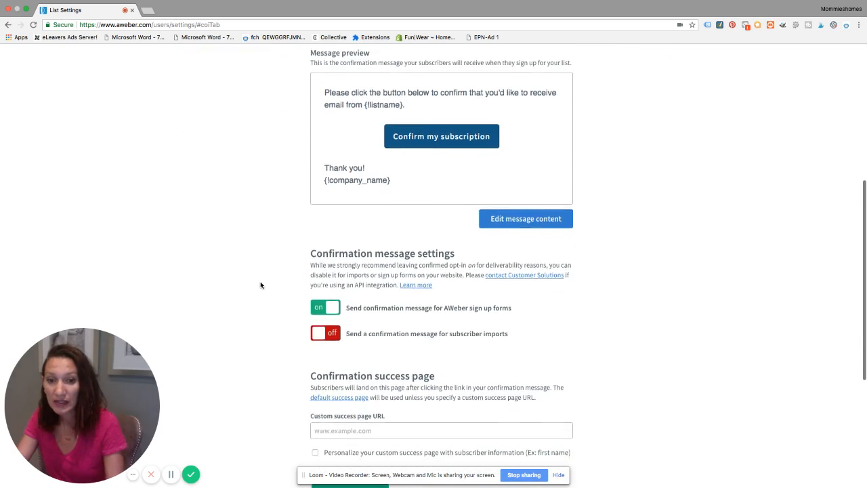
pyautogui.scroll(-1, 260, 284)
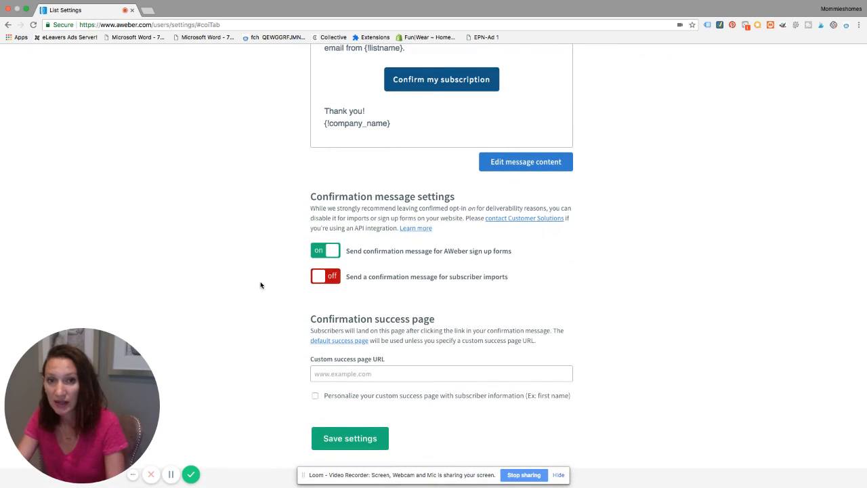
pyautogui.scroll(6, 260, 284)
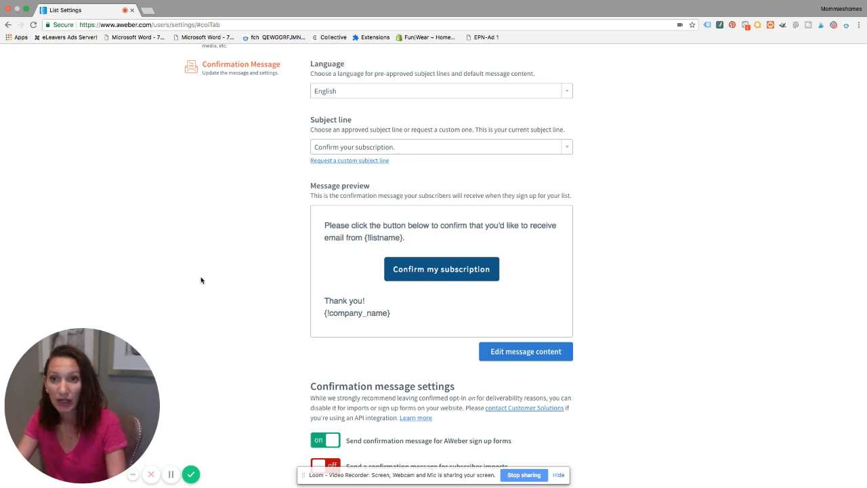
pyautogui.scroll(3, 201, 279)
pyautogui.scroll(2, 201, 279)
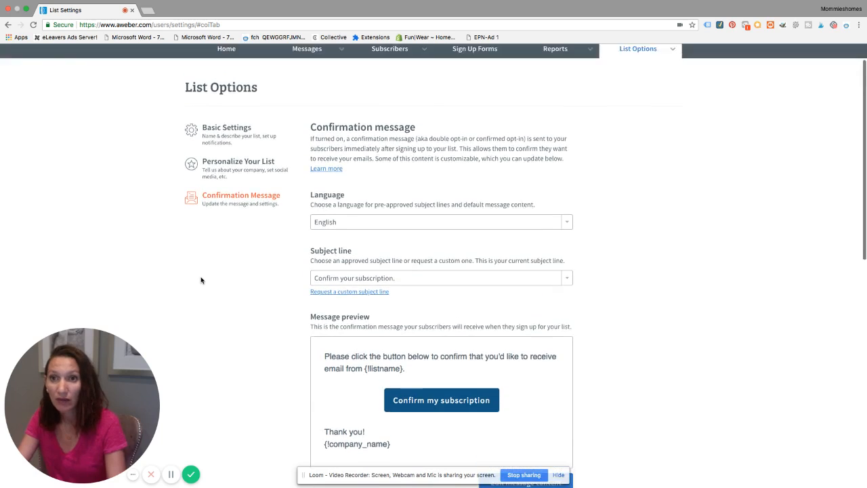